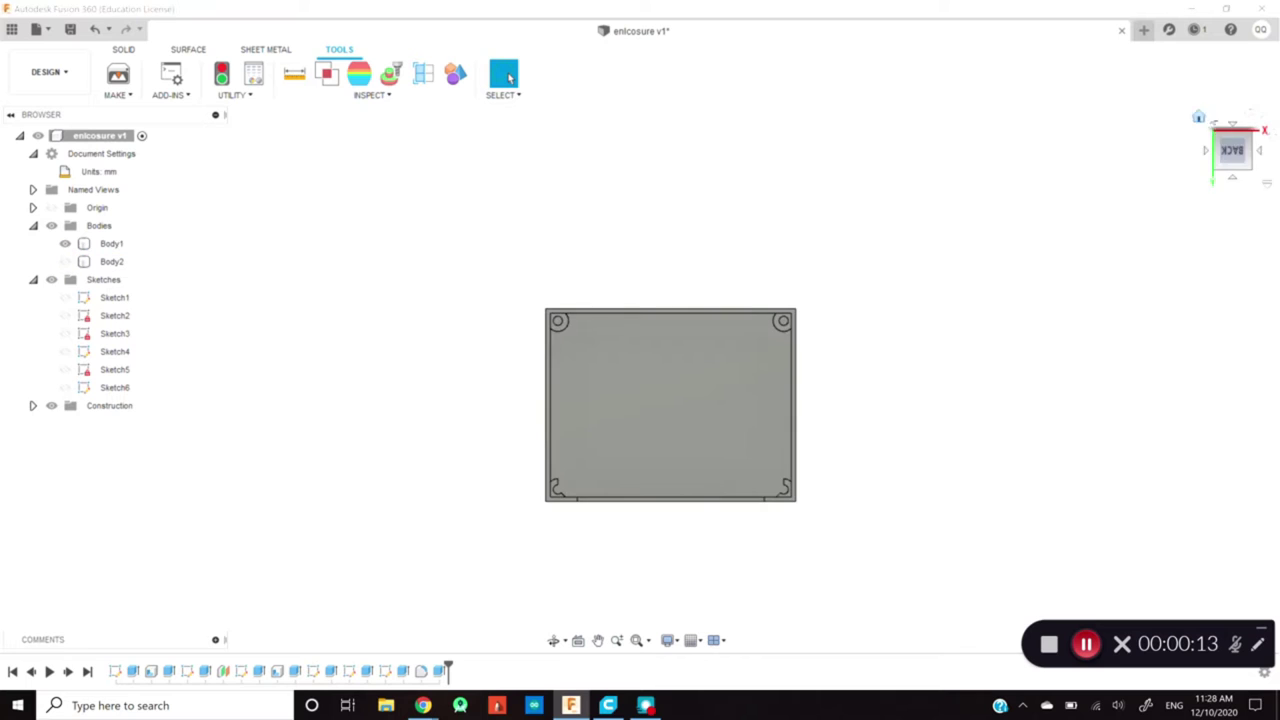
Make Body2 visible again and view both enclosure bodies from the top and at an angle.
drag(1247, 143, 1230, 150)
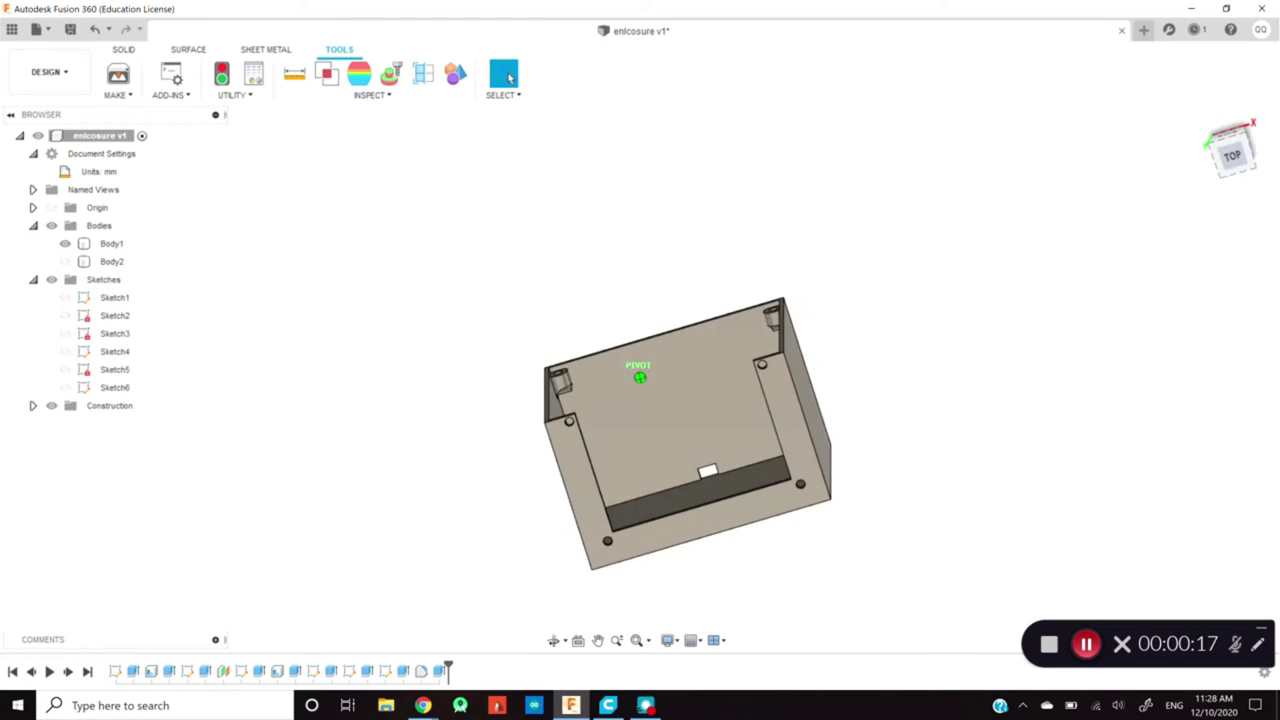
click(1232, 155)
click(65, 261)
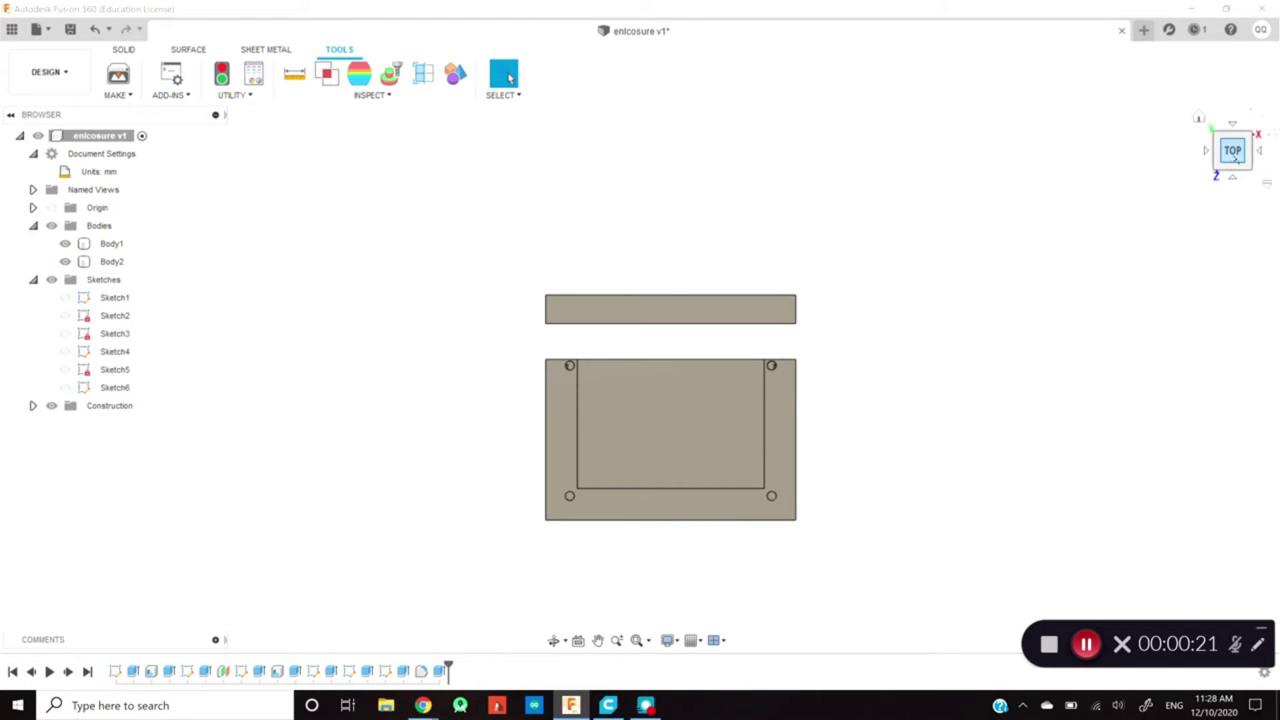
drag(1232, 150, 1240, 145)
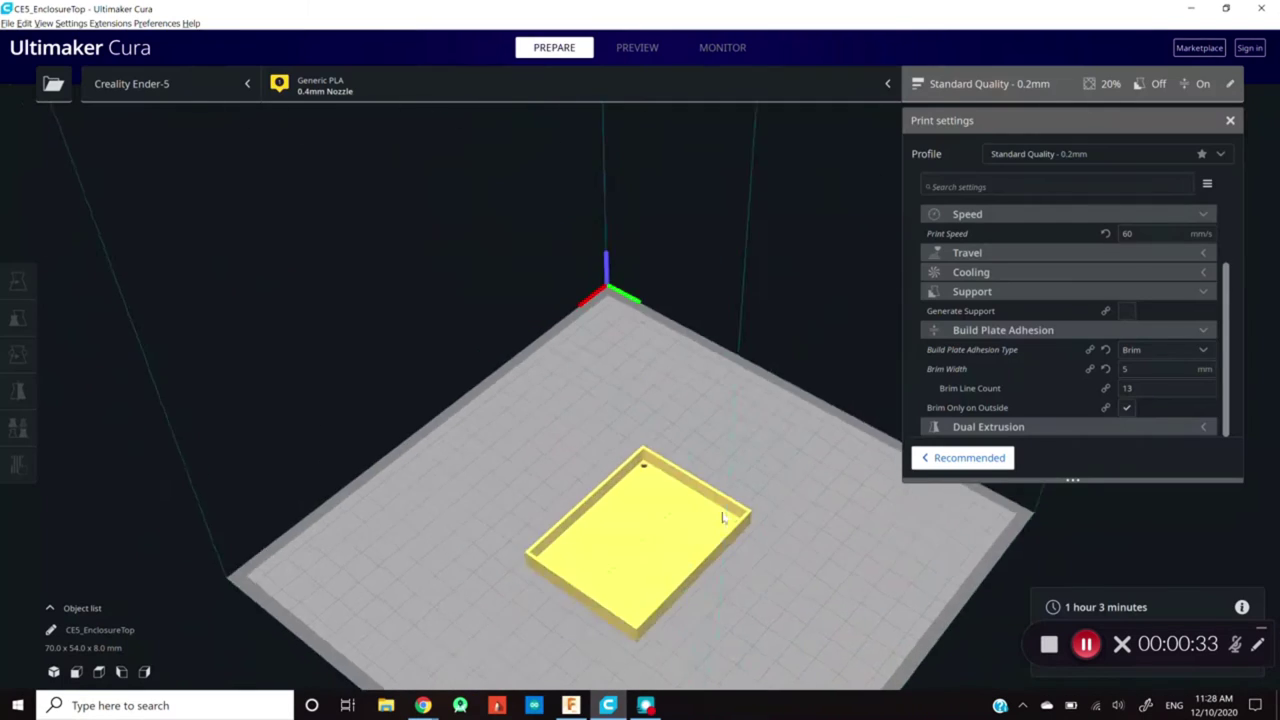
Preview the sliced enclosure top with its brim, replaying part of the top layer's path.
mouse_move(1027, 463)
mouse_down()
mouse_move(806, 560)
mouse_move(690, 522)
mouse_up()
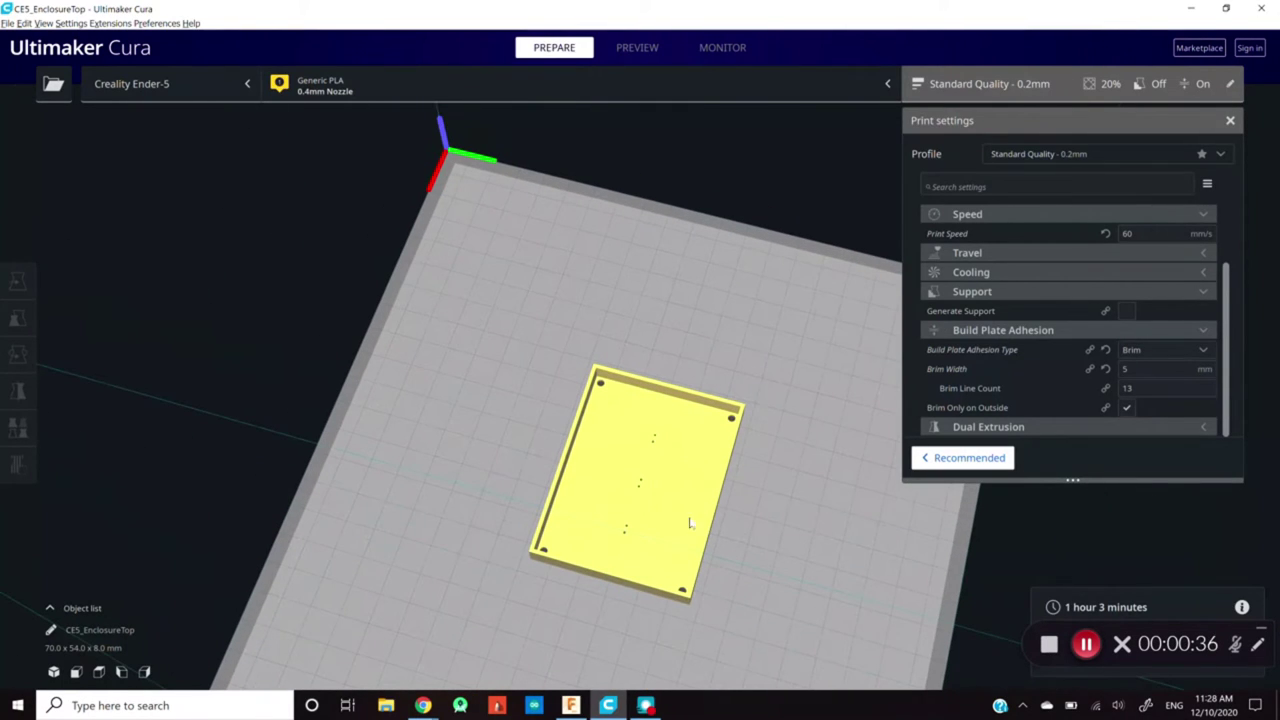
click(637, 47)
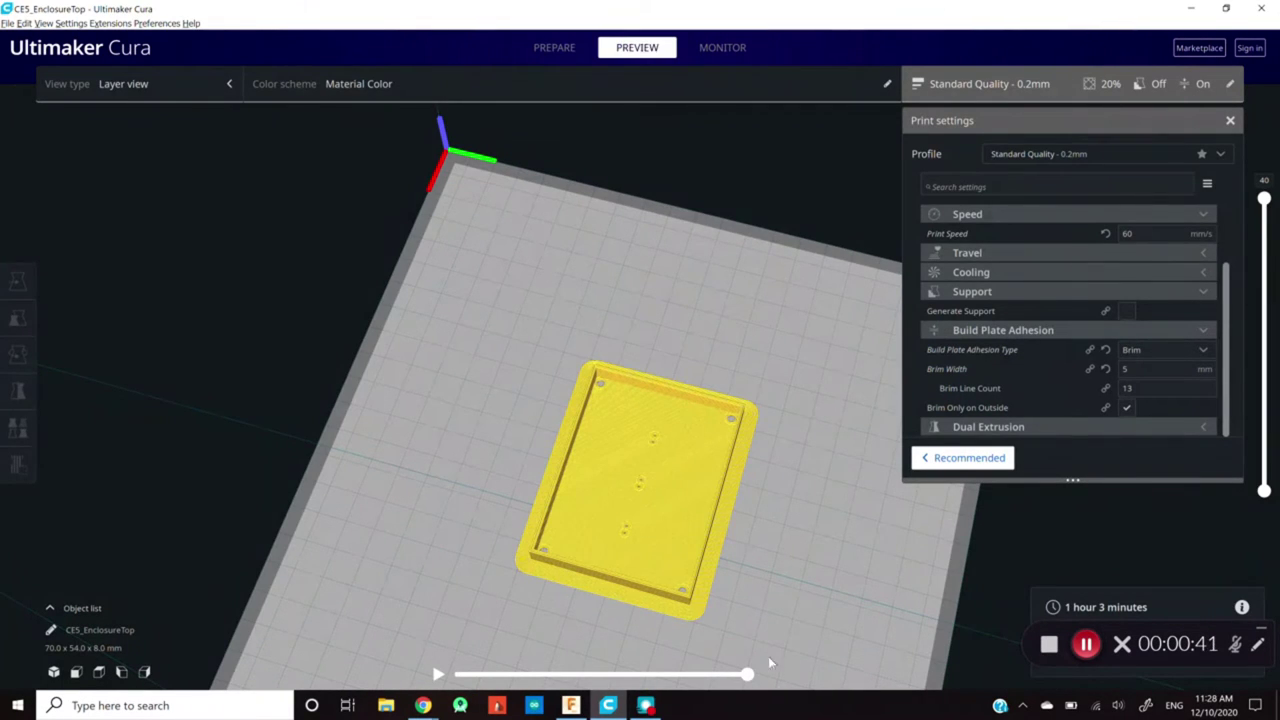
drag(748, 675, 677, 677)
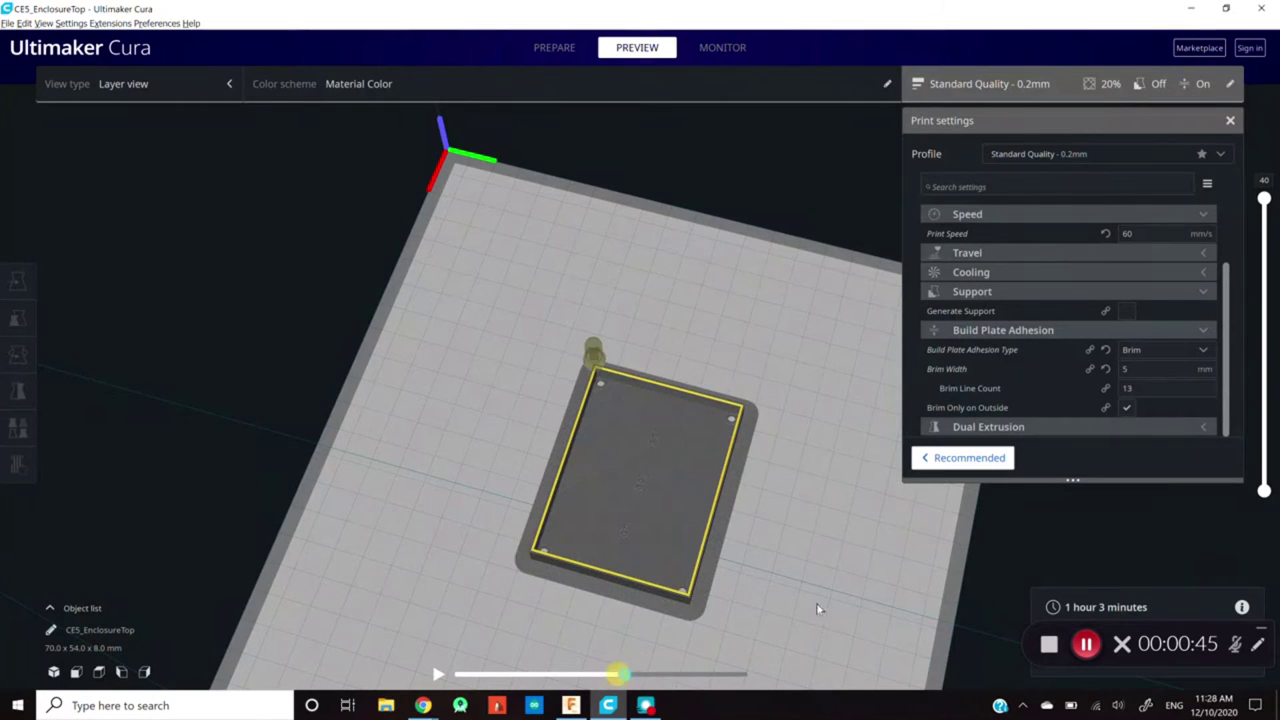
mouse_move(817, 609)
mouse_down()
mouse_move(729, 563)
mouse_move(657, 710)
mouse_up()
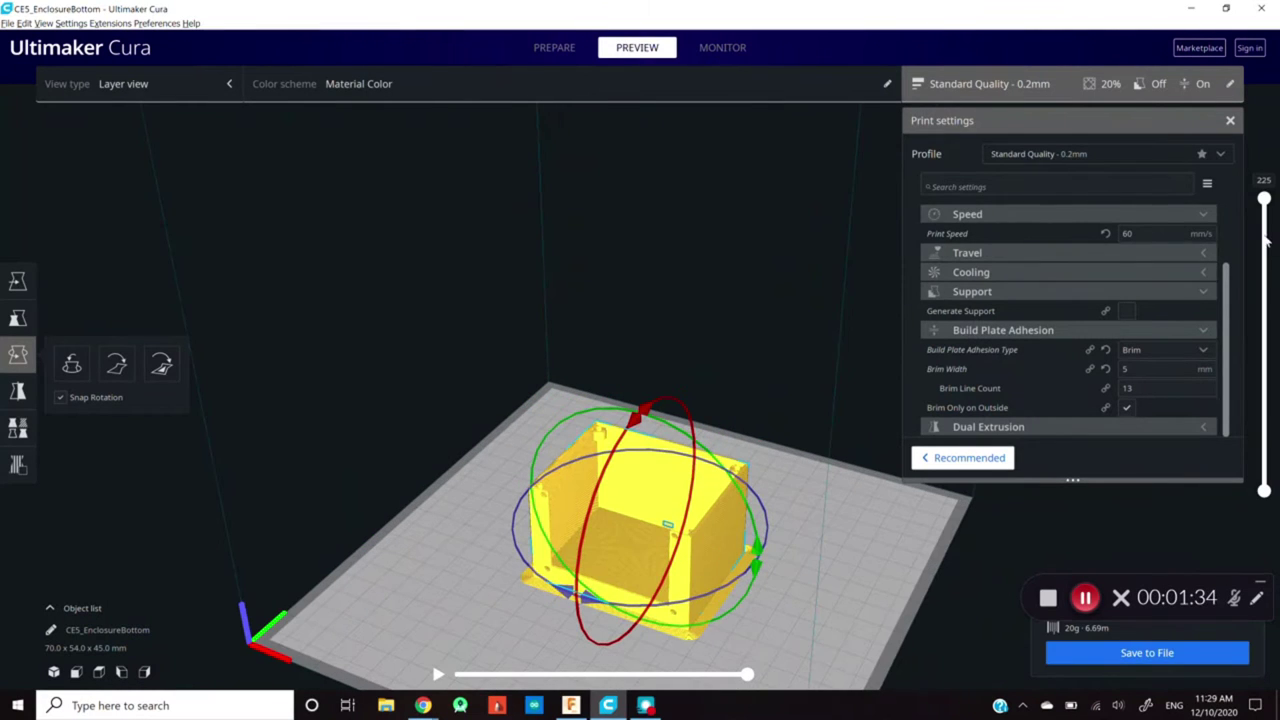
Inspect the lower layers of the sliced enclosure bottom in layer preview.
mouse_move(1264, 200)
mouse_down()
mouse_move(1263, 450)
mouse_move(1247, 193)
mouse_up()
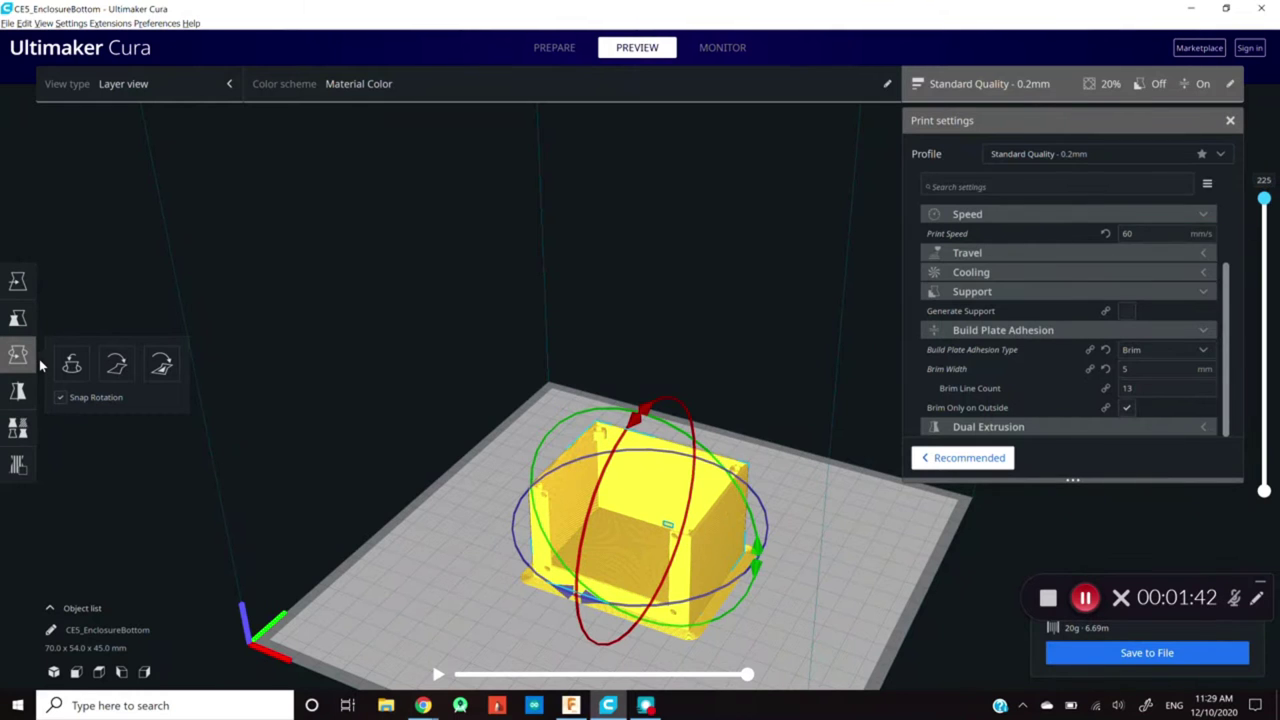